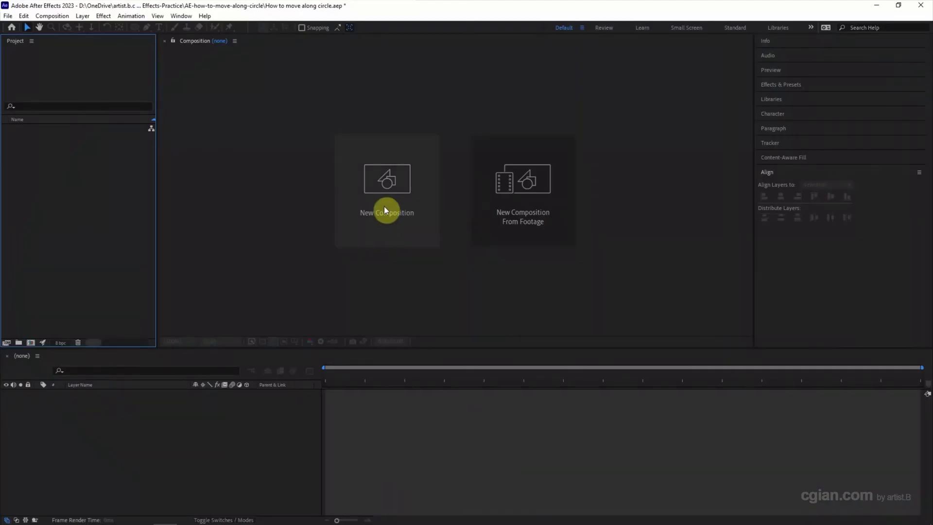
- Create a 1920×1080, 29.97 fps composition named 'How to move along circle'
{"action": "left_click", "coordinate": [384, 204]}
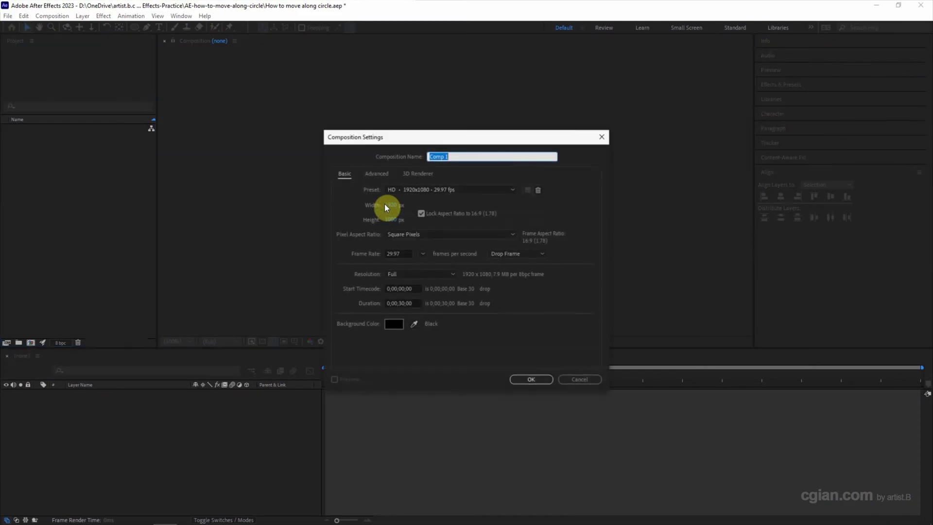
{"action": "type", "text": "How t"}
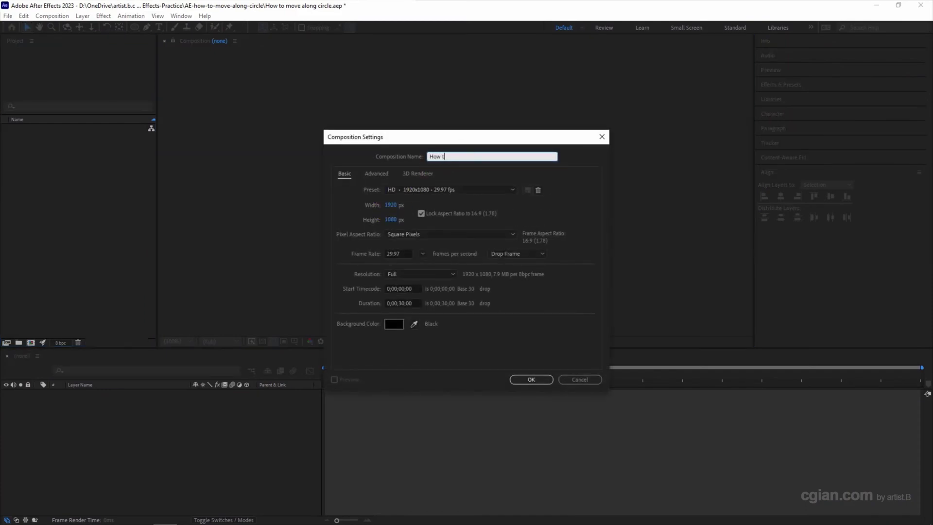
{"action": "type", "text": "o move along circle"}
{"action": "left_click", "coordinate": [521, 382]}
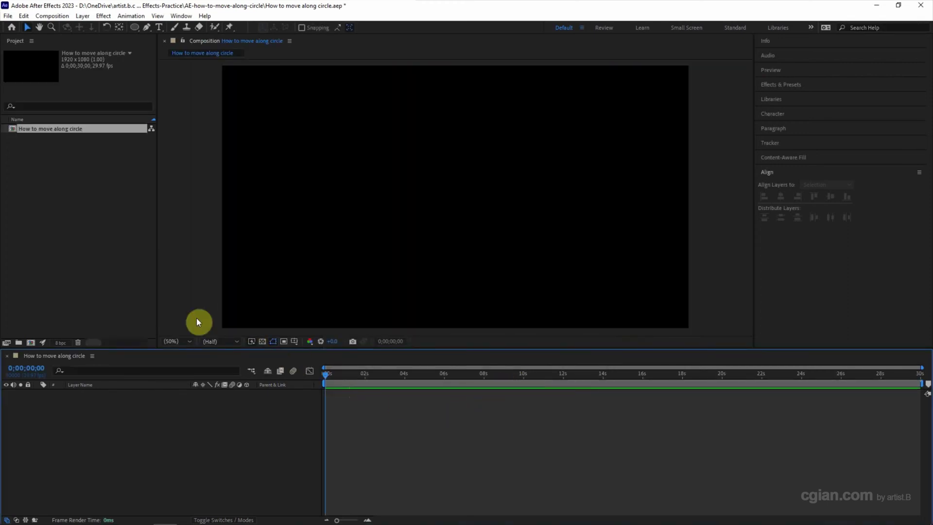
- Import the artwork files Space.ai, Satellite.ai and Earth.ai into the project
{"action": "left_click", "coordinate": [8, 16]}
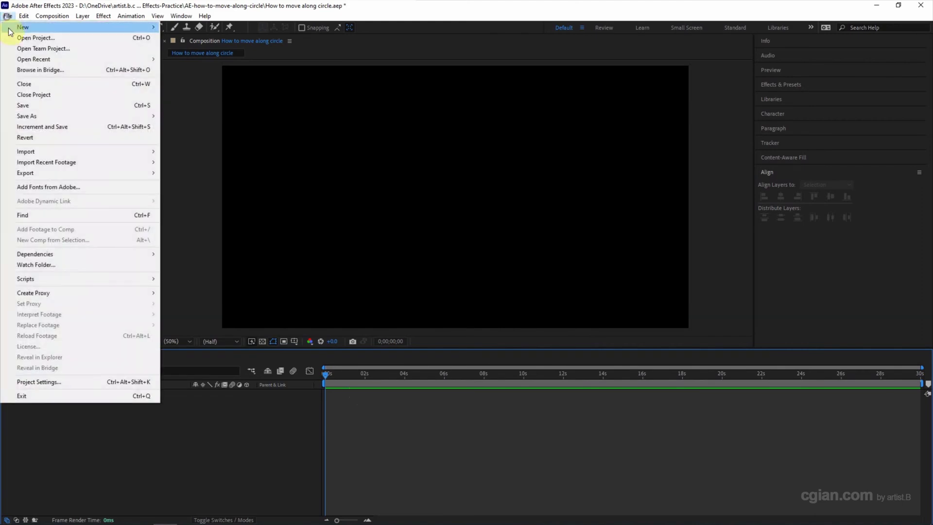
{"action": "mouse_move", "coordinate": [79, 157]}
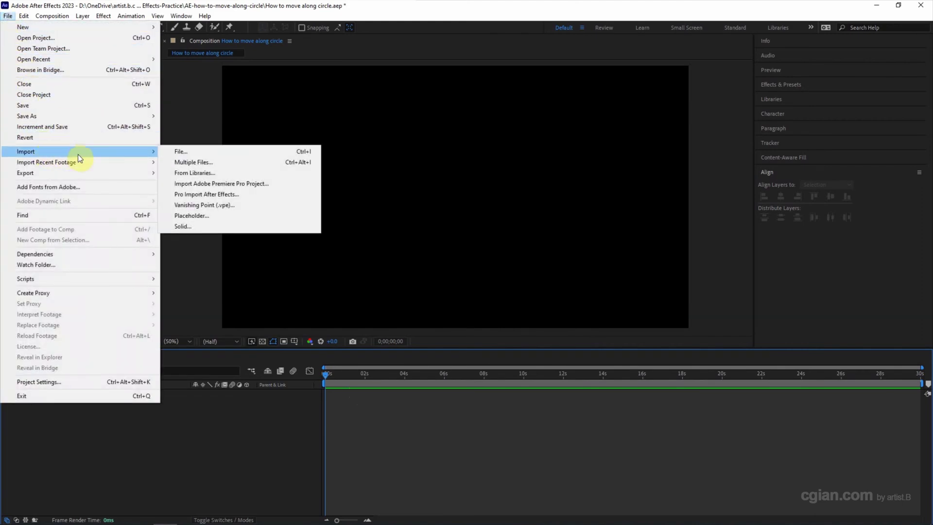
{"action": "left_click", "coordinate": [176, 151]}
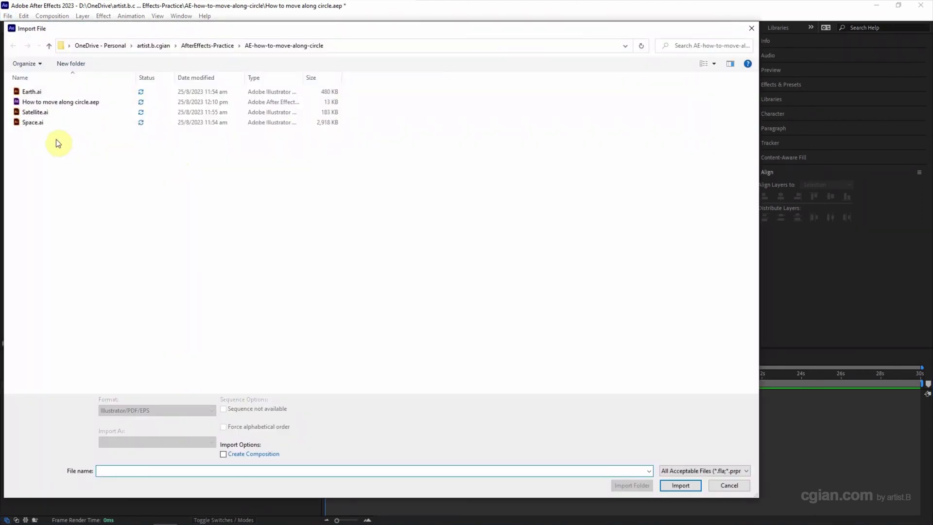
{"action": "left_click", "coordinate": [41, 121]}
{"action": "left_click", "coordinate": [41, 112], "text": "ctrl"}
{"action": "left_click", "coordinate": [40, 91], "text": "ctrl"}
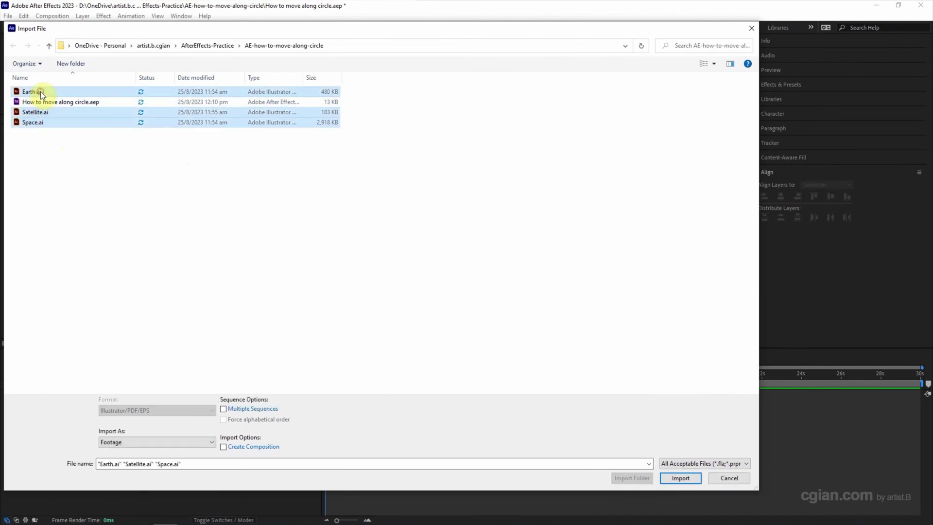
{"action": "left_click", "coordinate": [681, 478]}
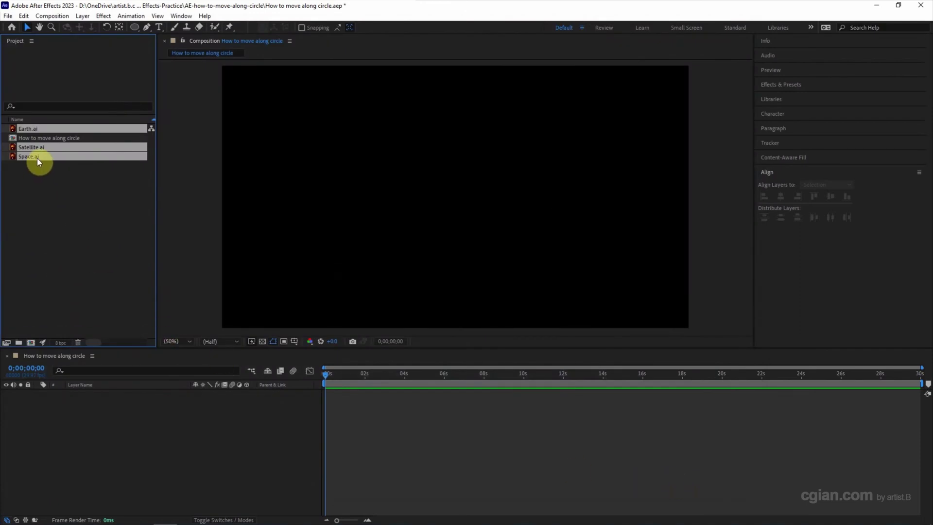
- Add the three files as layers, stack Satellite.ai above Earth.ai, and move the satellite upper left
{"action": "left_click_drag", "start_coordinate": [36, 158], "coordinate": [133, 425]}
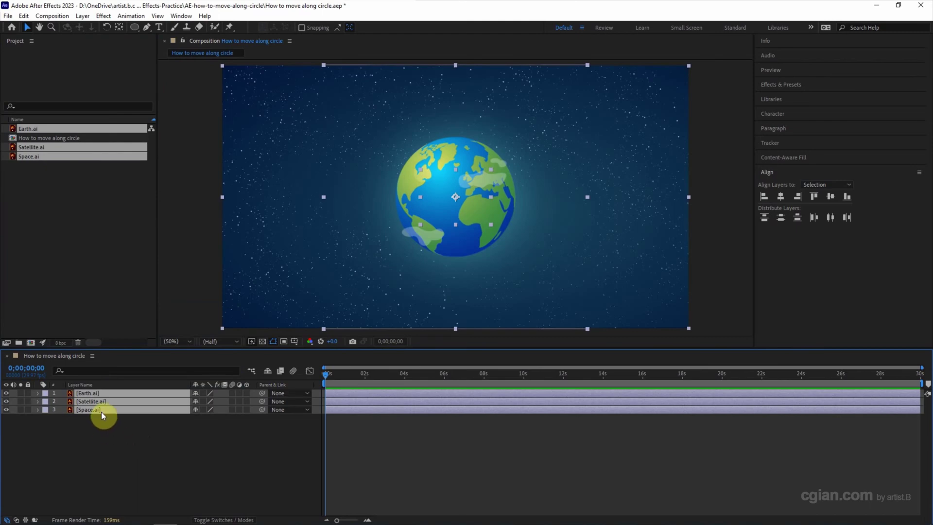
{"action": "left_click", "coordinate": [121, 454]}
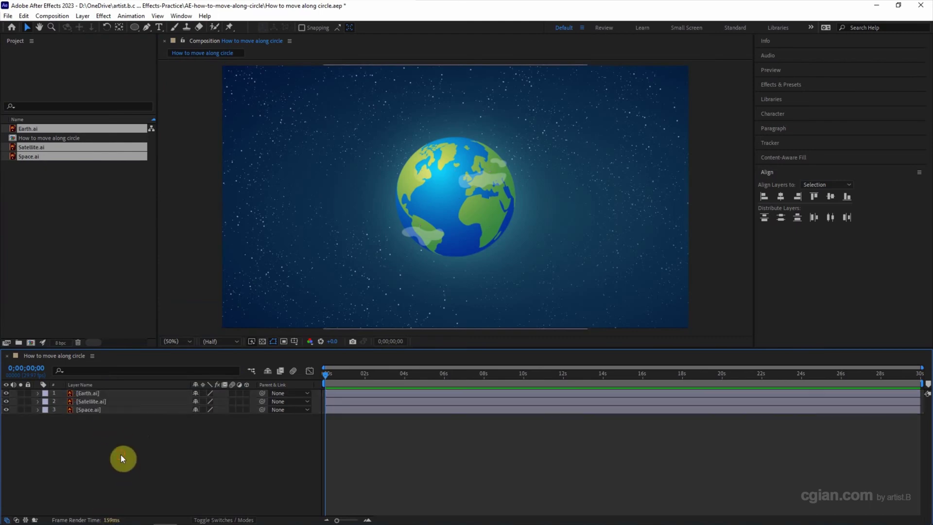
{"action": "left_click", "coordinate": [113, 410]}
{"action": "left_click", "coordinate": [112, 393]}
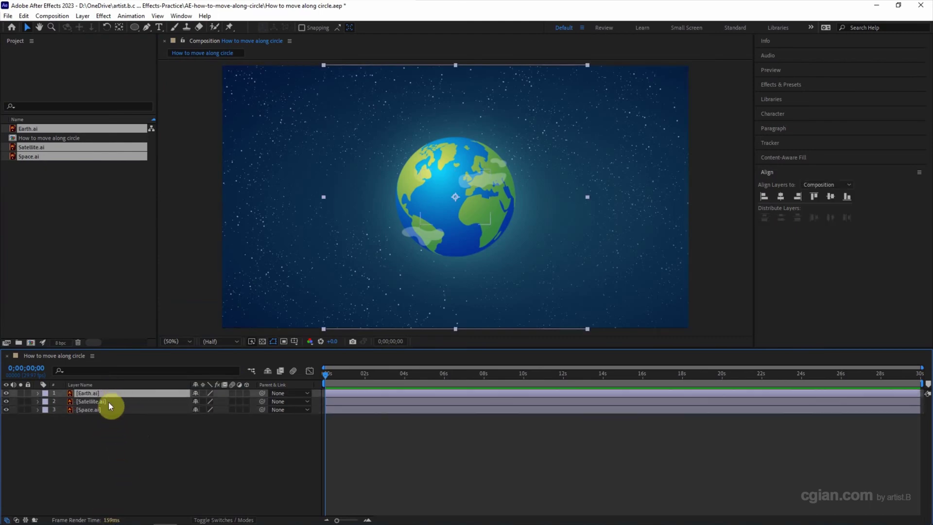
{"action": "left_click", "coordinate": [109, 401]}
{"action": "left_click_drag", "start_coordinate": [112, 402], "coordinate": [115, 391]}
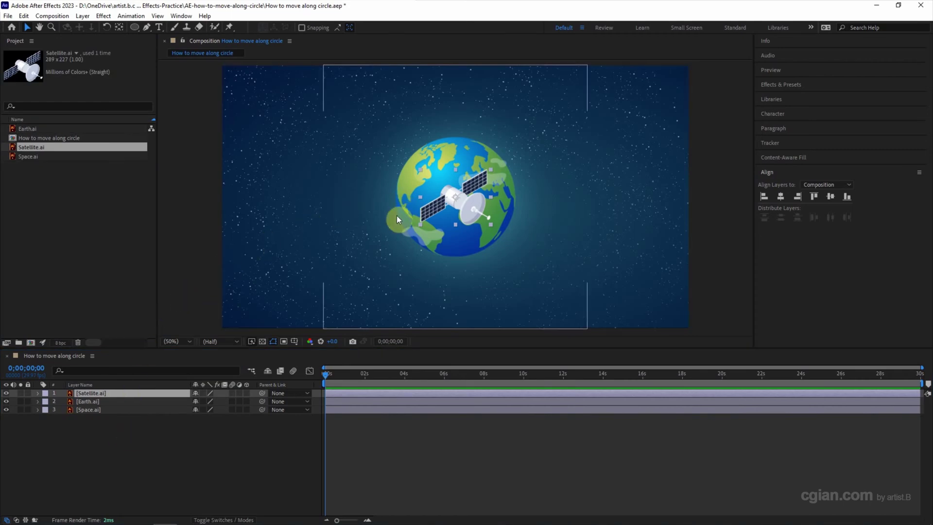
{"action": "left_click_drag", "start_coordinate": [468, 208], "coordinate": [378, 143]}
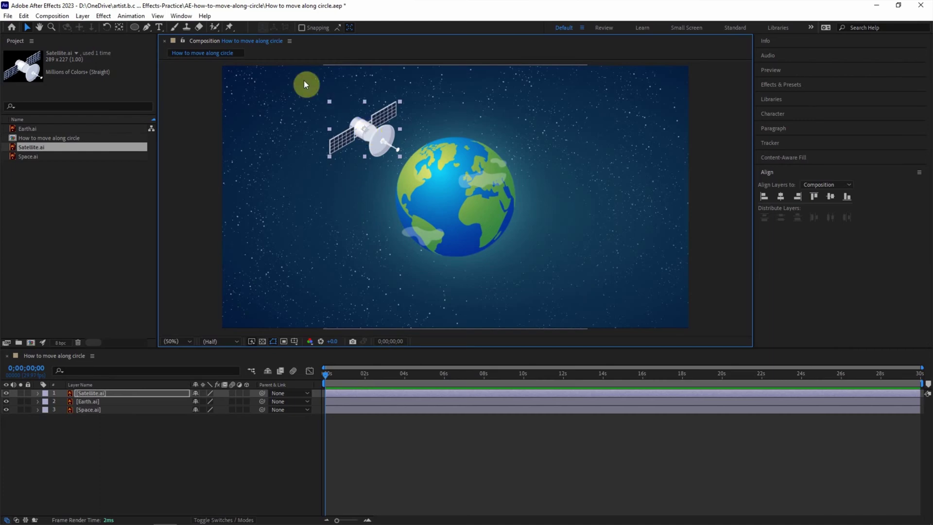
- Move the satellite's anchor point to the Earth's centre with the Pan Behind tool
{"action": "left_click", "coordinate": [119, 27]}
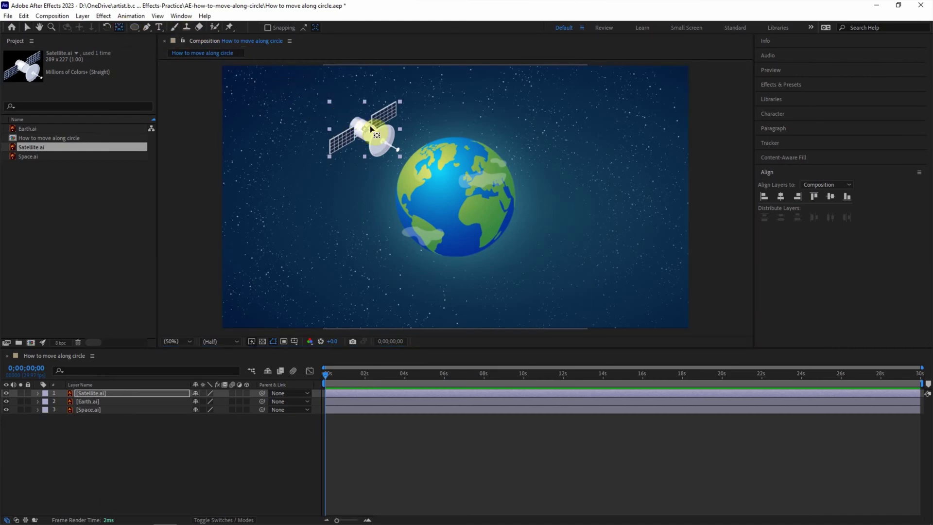
{"action": "left_click_drag", "start_coordinate": [363, 130], "coordinate": [453, 199]}
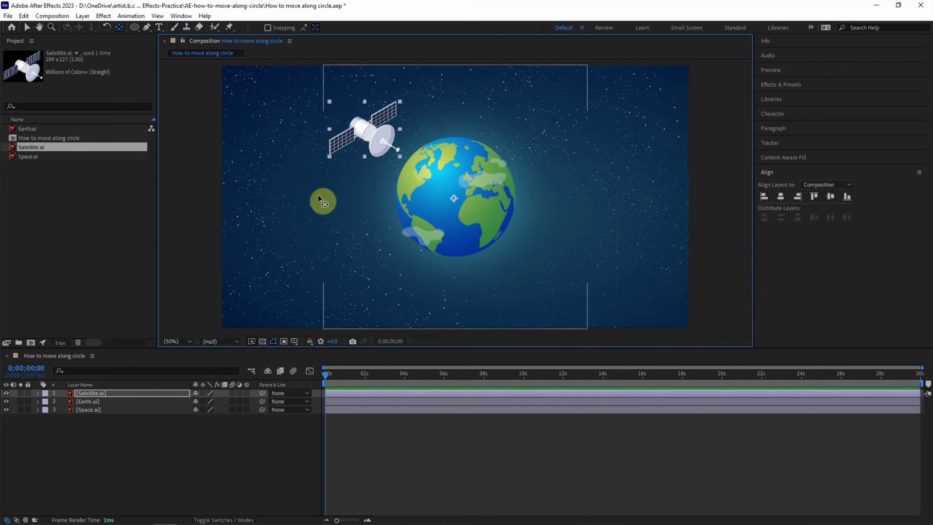
- Keyframe the satellite's Rotation from 0x at 0 s to 1x+0.0° at 0;00;05;29
{"action": "left_click", "coordinate": [38, 394]}
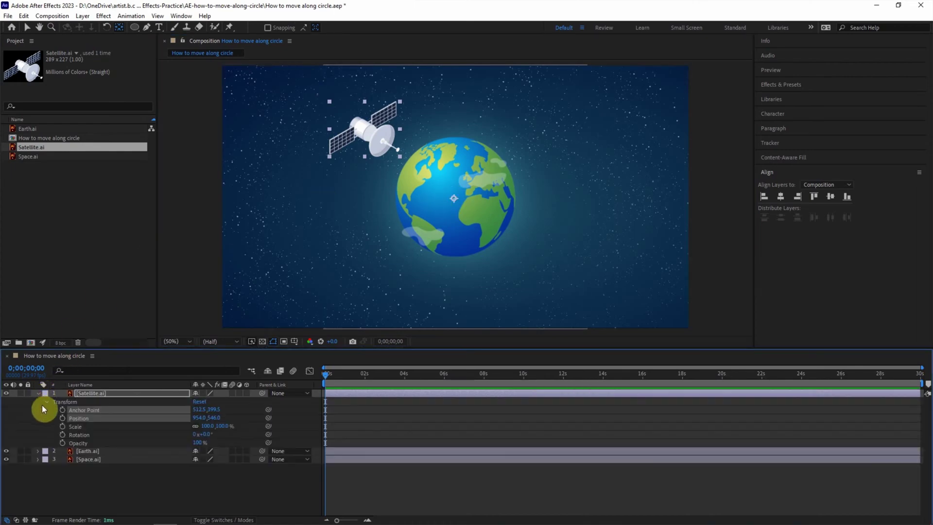
{"action": "left_click", "coordinate": [62, 435]}
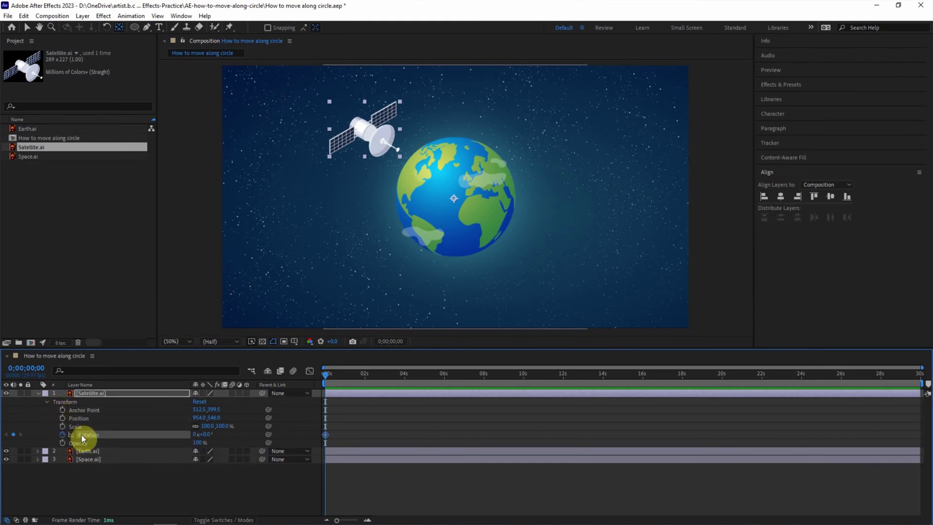
{"action": "left_click_drag", "start_coordinate": [326, 377], "coordinate": [445, 394]}
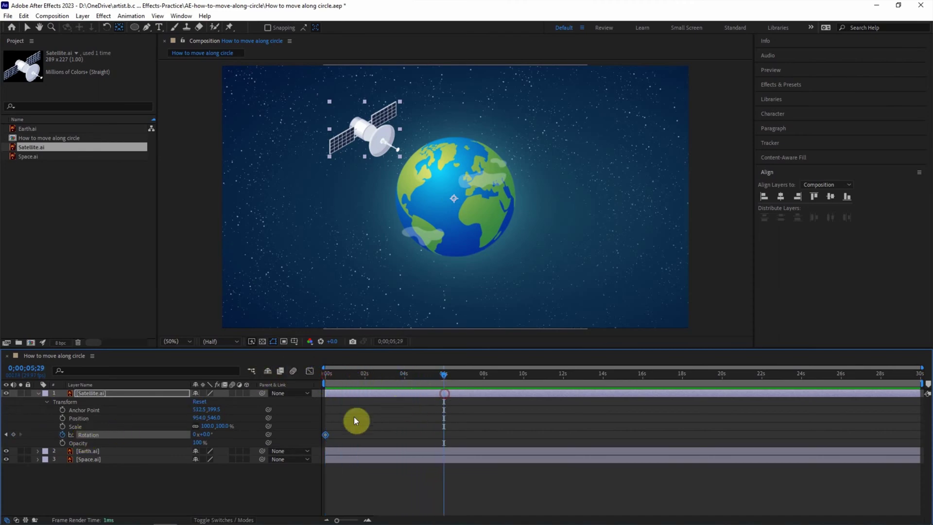
{"action": "left_click_drag", "start_coordinate": [205, 435], "coordinate": [402, 462]}
{"action": "key", "text": "ctrl+z"}
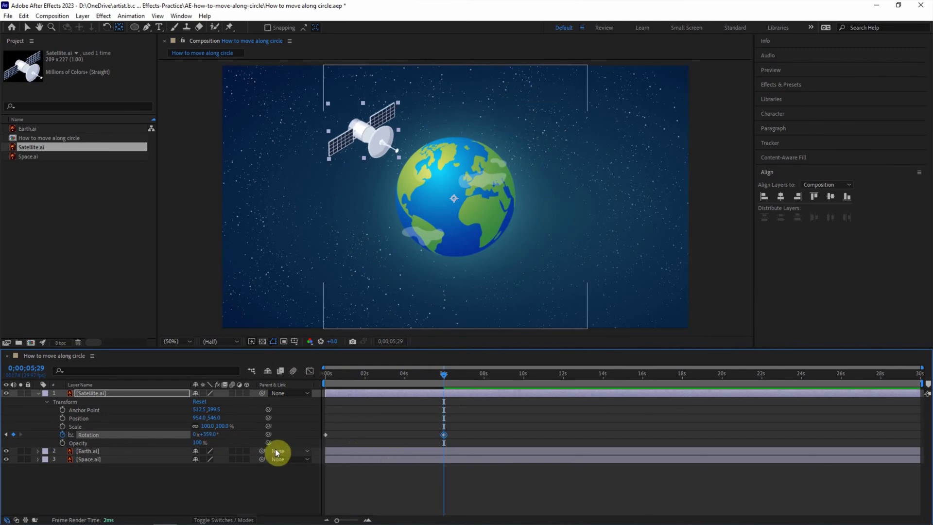
{"action": "left_click", "coordinate": [195, 434]}
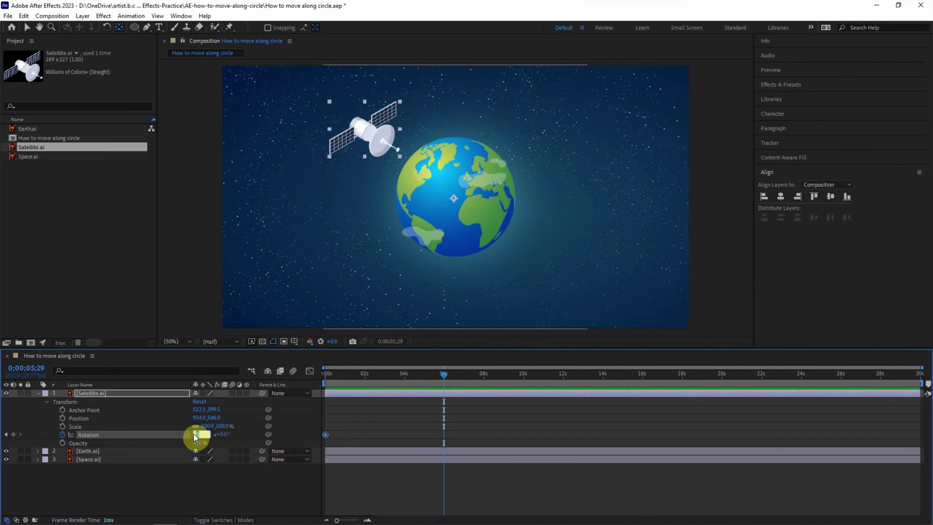
{"action": "key", "text": "Return"}
- Return to the start and preview the satellite's orbit
{"action": "left_click_drag", "start_coordinate": [331, 375], "coordinate": [311, 375]}
{"action": "key", "text": "space"}
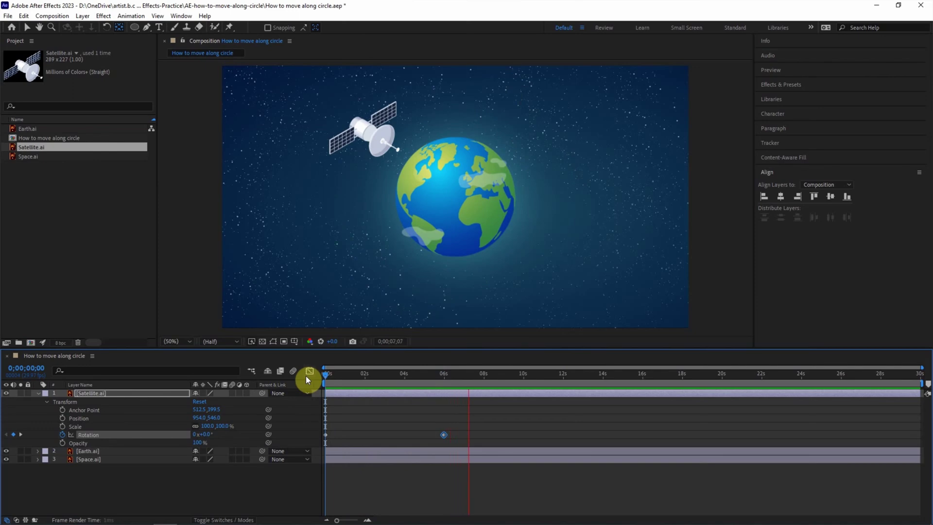
{"action": "key", "text": "space"}
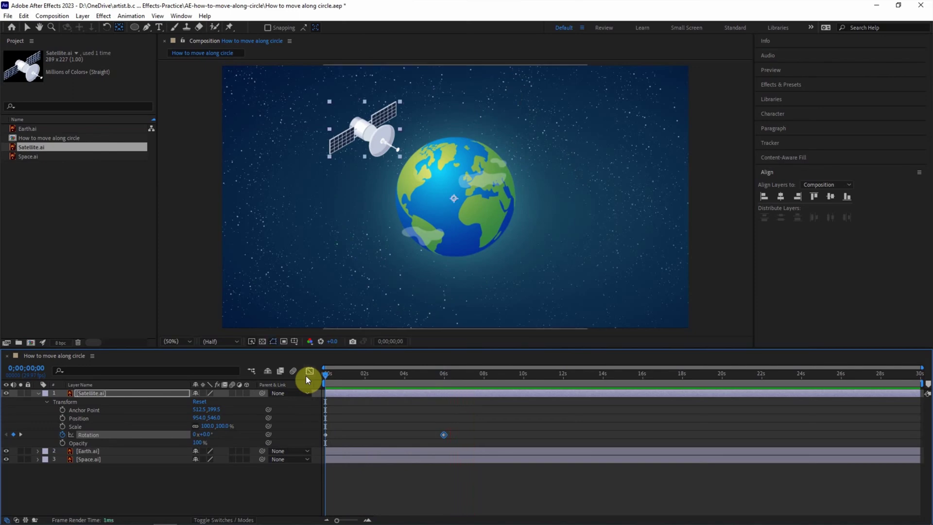
- Hide the rotating satellite layer and add a second Satellite.ai layer to the timeline
{"action": "left_click", "coordinate": [38, 393]}
{"action": "left_click", "coordinate": [7, 393]}
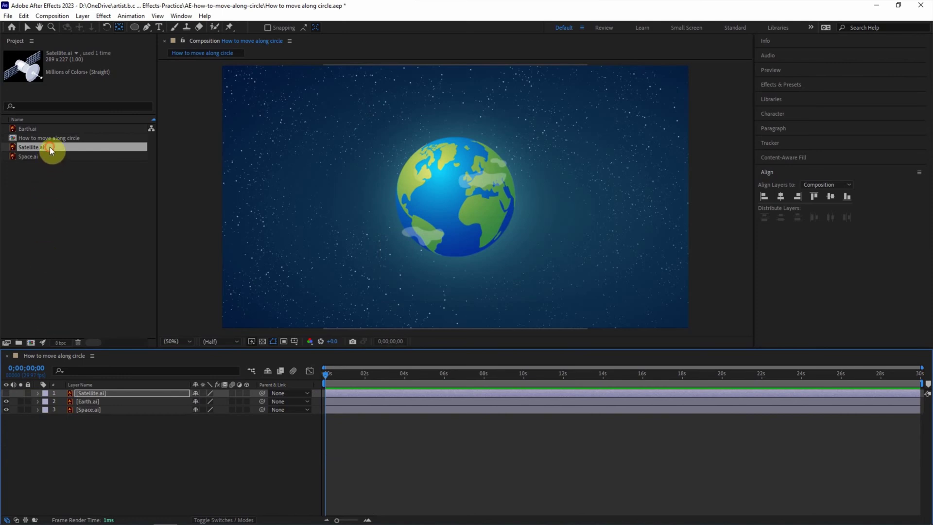
{"action": "left_click_drag", "start_coordinate": [50, 147], "coordinate": [112, 392]}
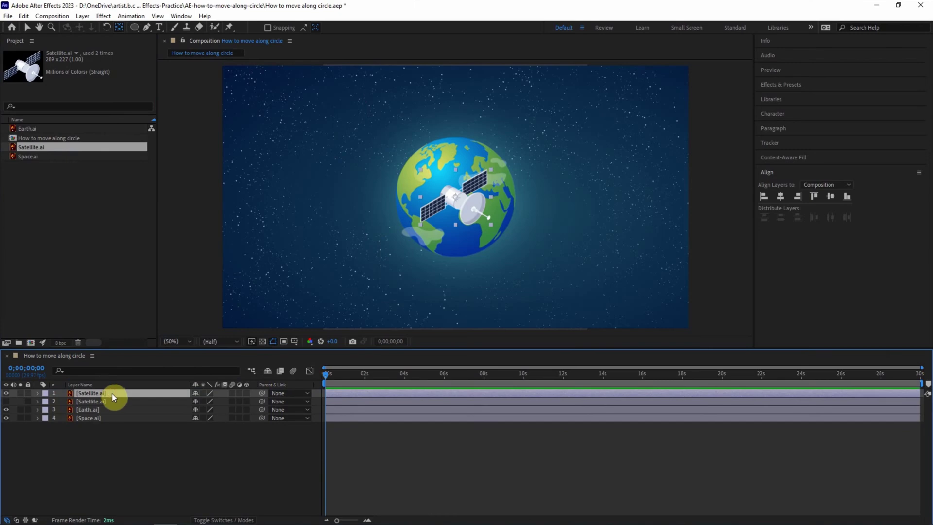
{"action": "left_click", "coordinate": [109, 440]}
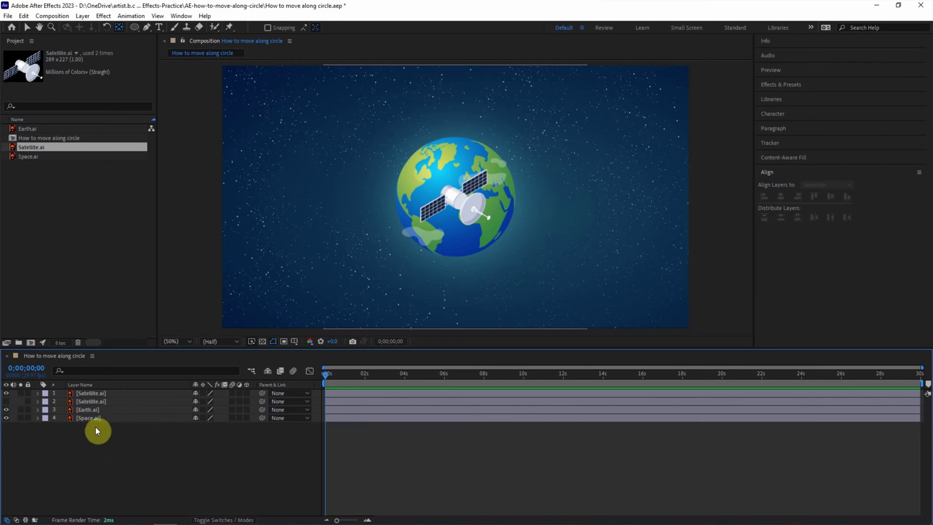
- Draw a parametric (non-Bezier) ellipse circle around the Earth with the Ellipse tool
{"action": "left_click", "coordinate": [133, 27]}
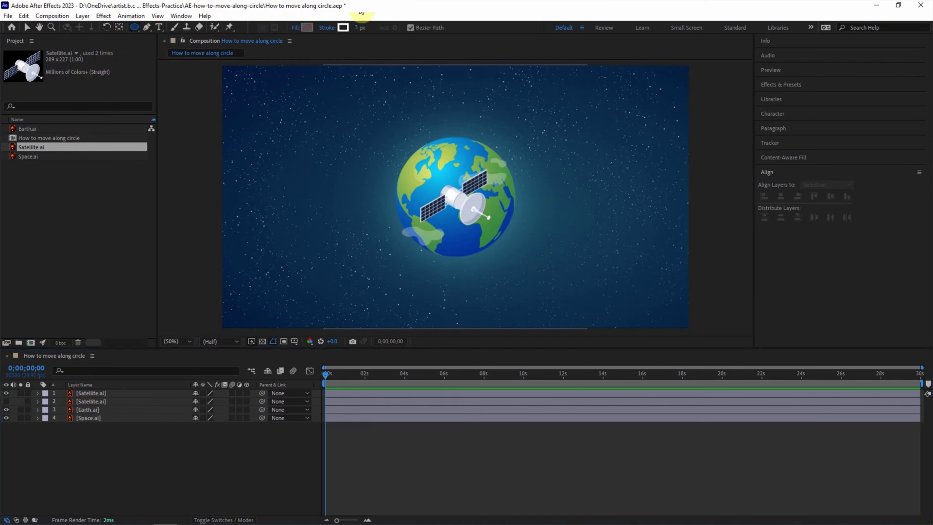
{"action": "left_click", "coordinate": [411, 28]}
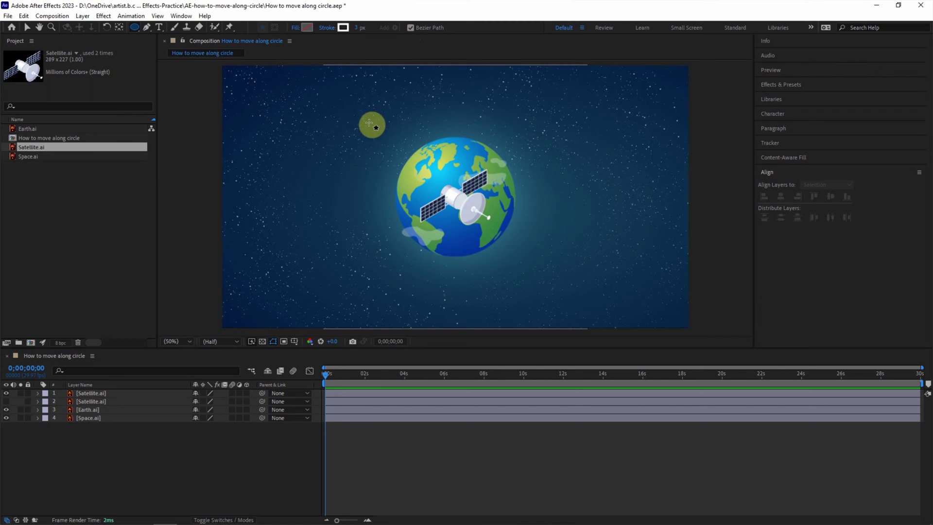
{"action": "left_click_drag", "start_coordinate": [370, 123], "coordinate": [535, 282]}
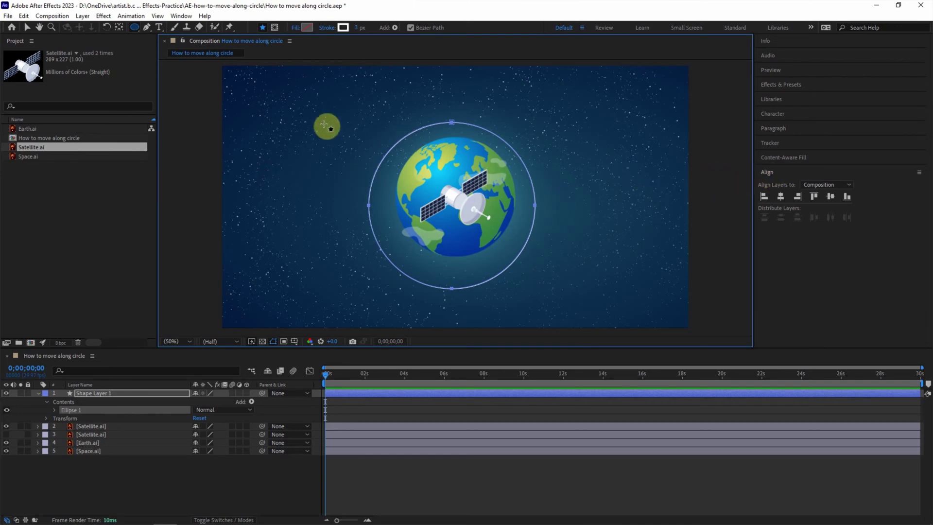
{"action": "left_click", "coordinate": [181, 15]}
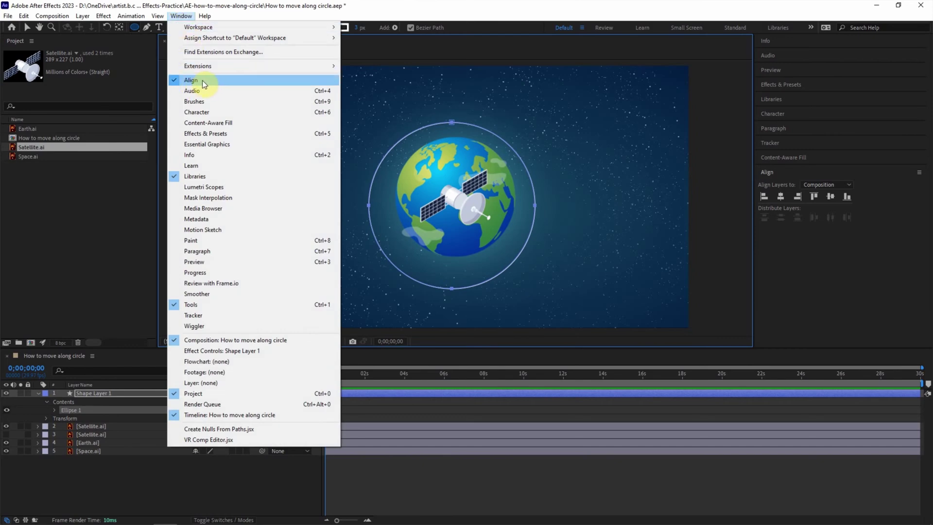
- Align the orbit circle to the composition's horizontal and vertical centre
{"action": "left_click", "coordinate": [179, 16]}
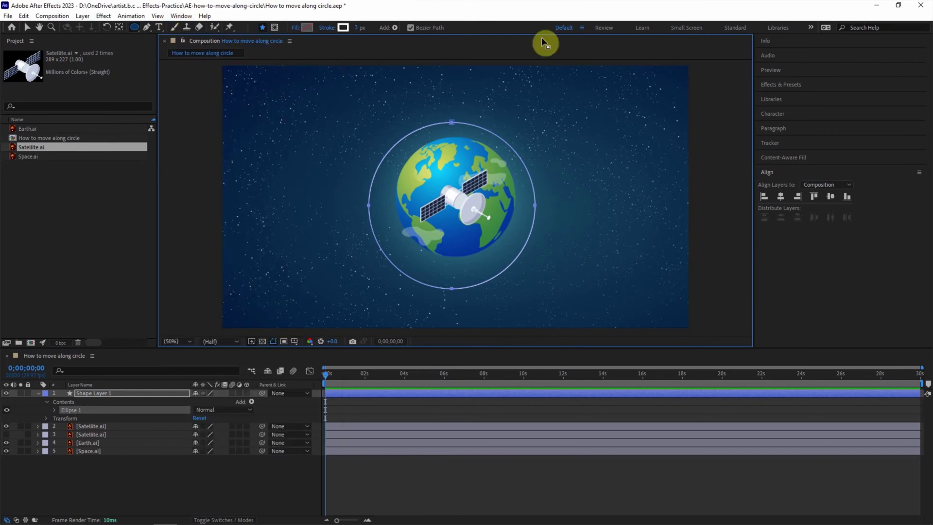
{"action": "left_click", "coordinate": [780, 197]}
{"action": "left_click", "coordinate": [830, 196]}
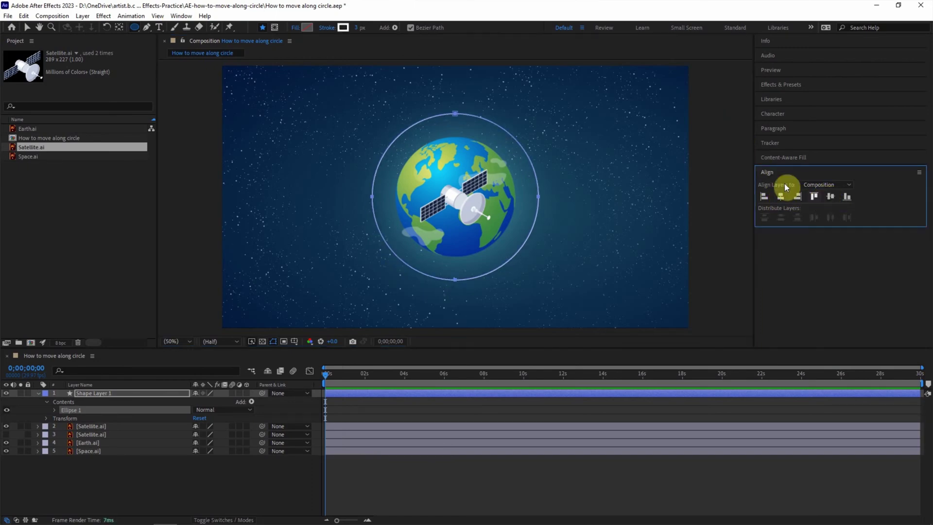
- Copy the Path property of the circle's Ellipse 1 > Path 1
{"action": "left_click", "coordinate": [55, 411]}
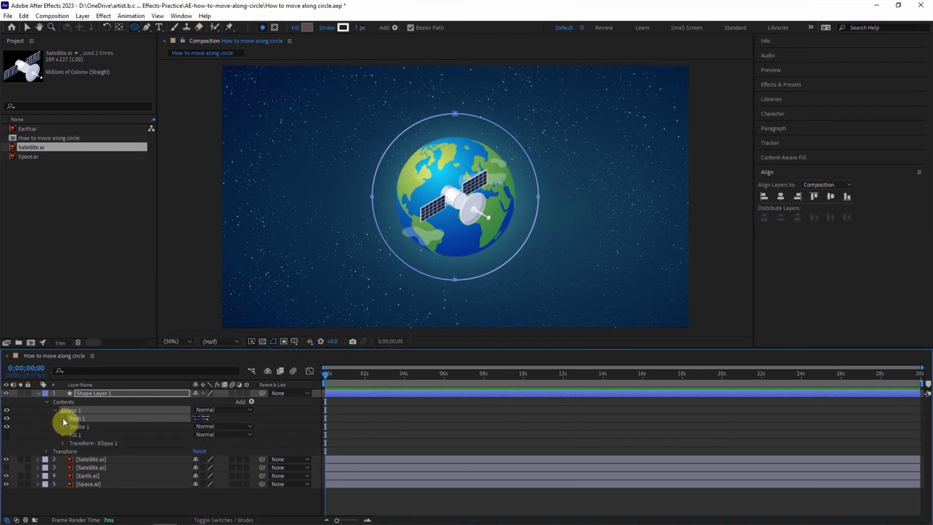
{"action": "left_click", "coordinate": [63, 418]}
{"action": "left_click", "coordinate": [91, 426]}
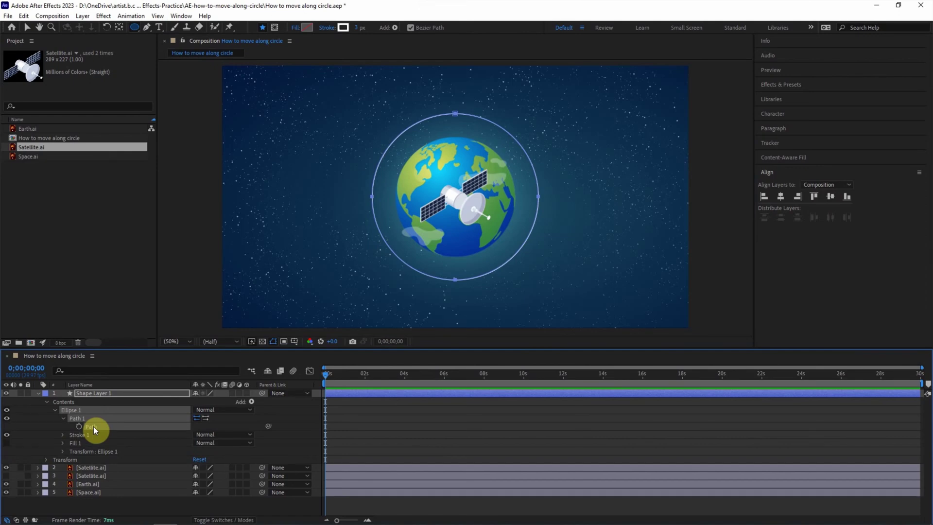
{"action": "left_click", "coordinate": [23, 16]}
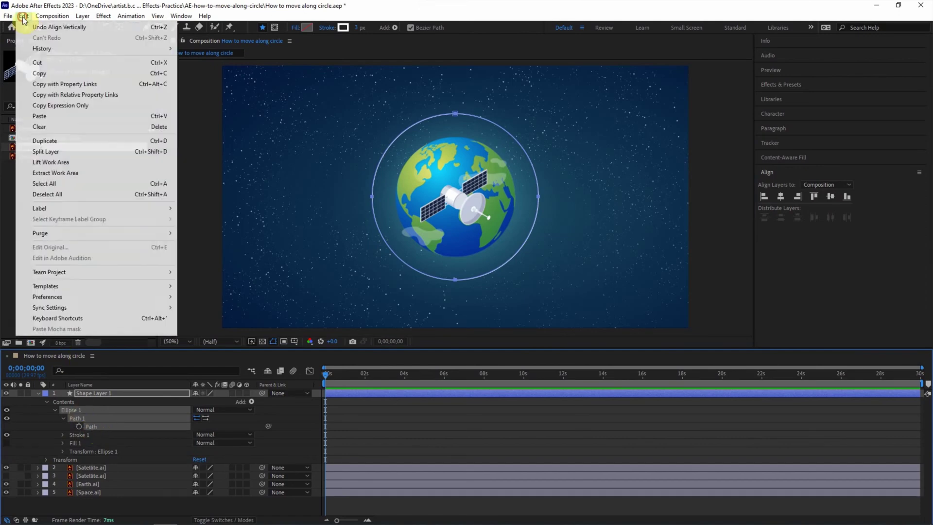
{"action": "left_click", "coordinate": [37, 77]}
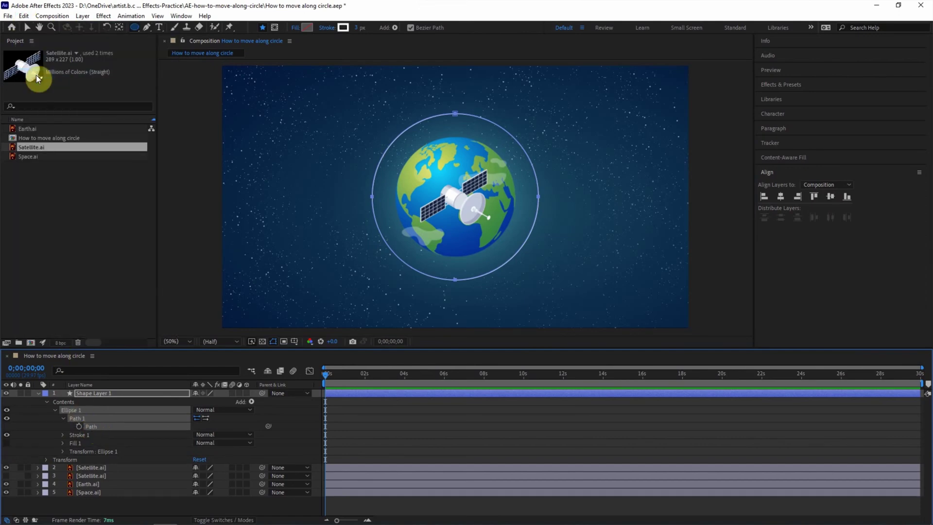
- Paste the circle path into the second satellite's Position and nudge the path slightly up-right
{"action": "left_click", "coordinate": [38, 467]}
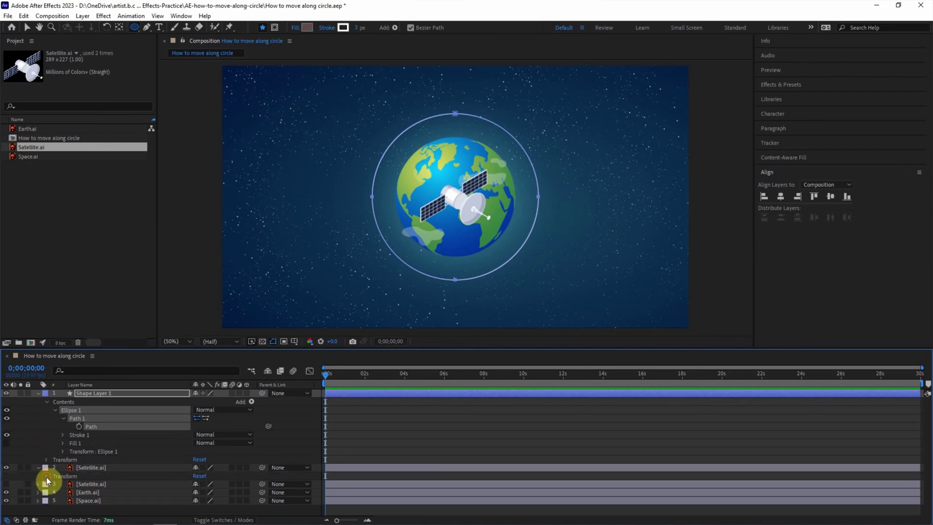
{"action": "left_click", "coordinate": [46, 477]}
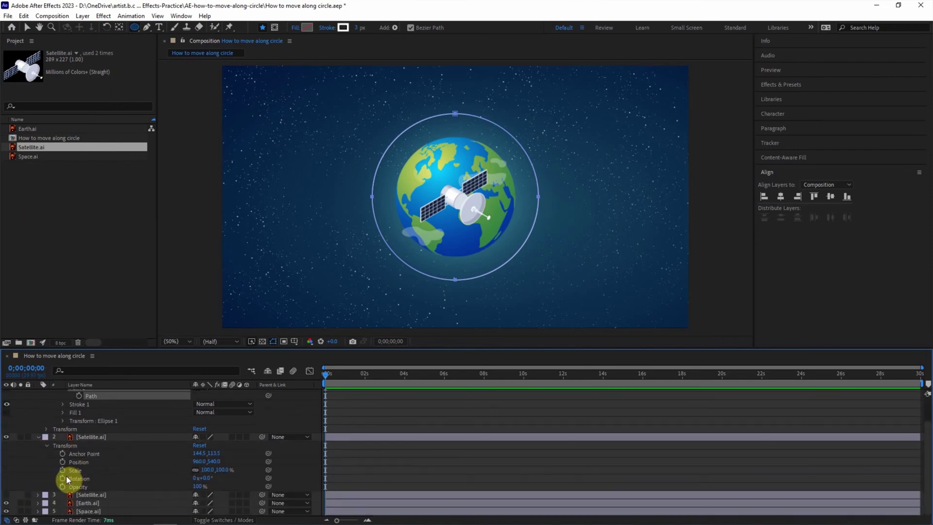
{"action": "left_click", "coordinate": [76, 462]}
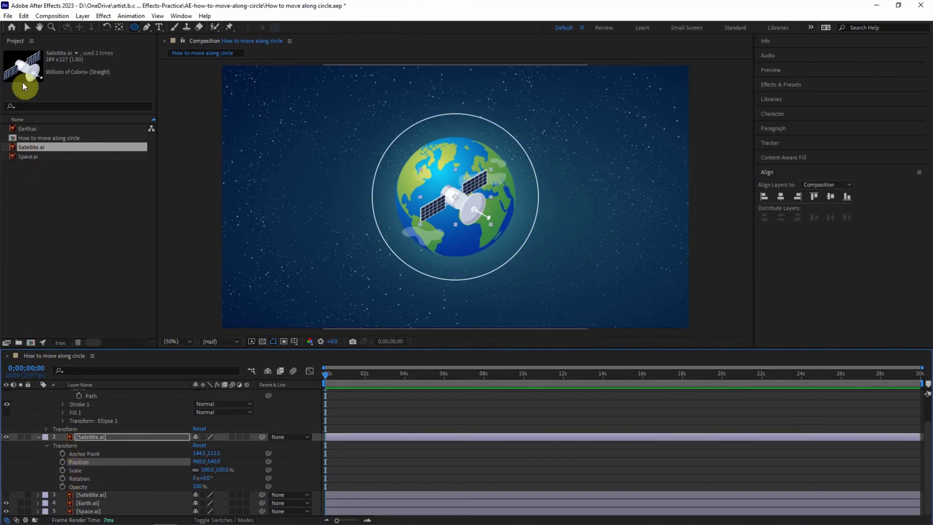
{"action": "left_click", "coordinate": [23, 16]}
{"action": "left_click", "coordinate": [52, 15]}
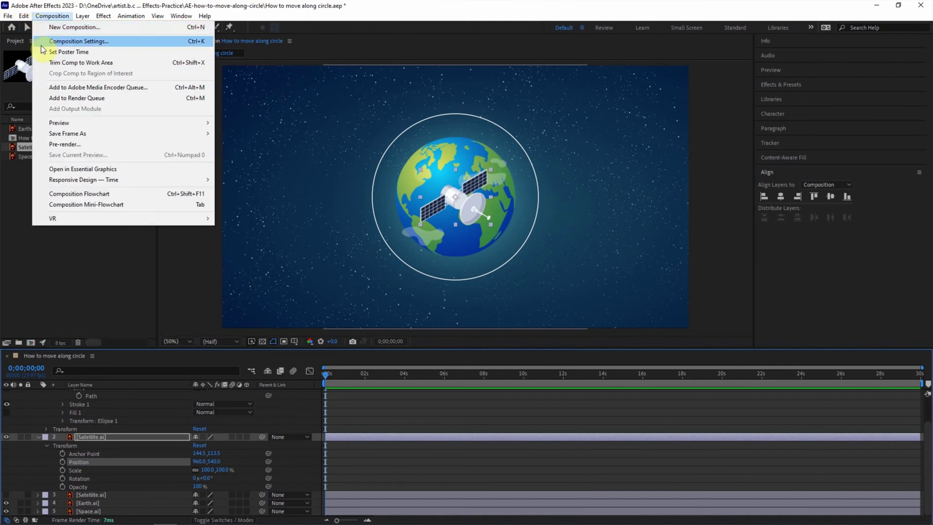
{"action": "mouse_move", "coordinate": [24, 16]}
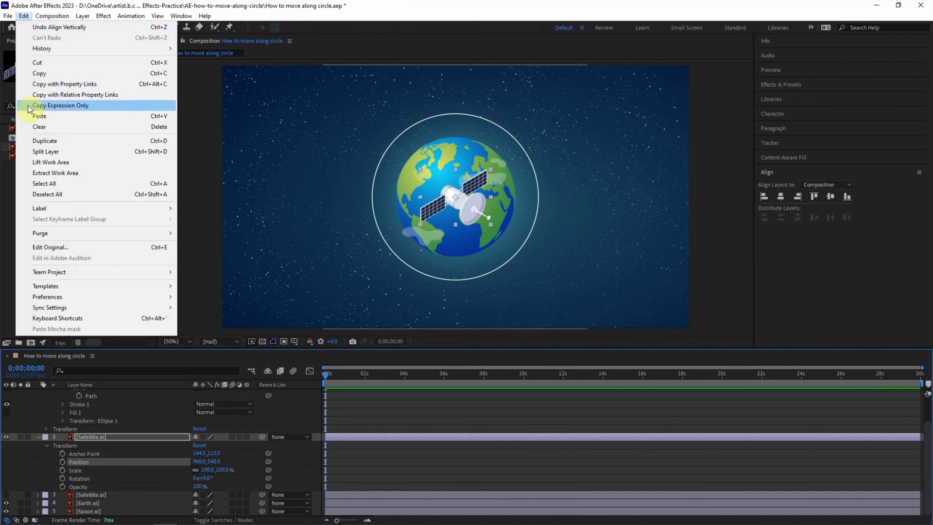
{"action": "left_click", "coordinate": [39, 116]}
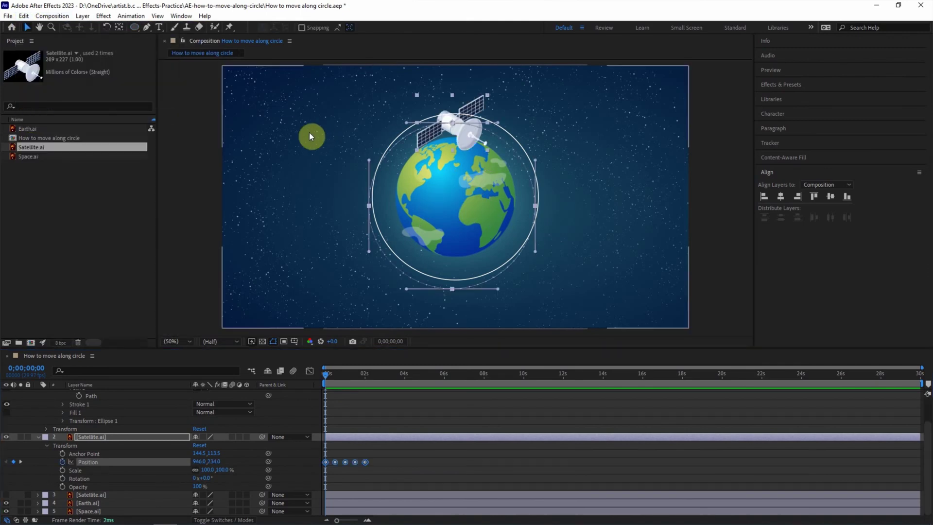
{"action": "left_click_drag", "start_coordinate": [451, 288], "coordinate": [456, 280]}
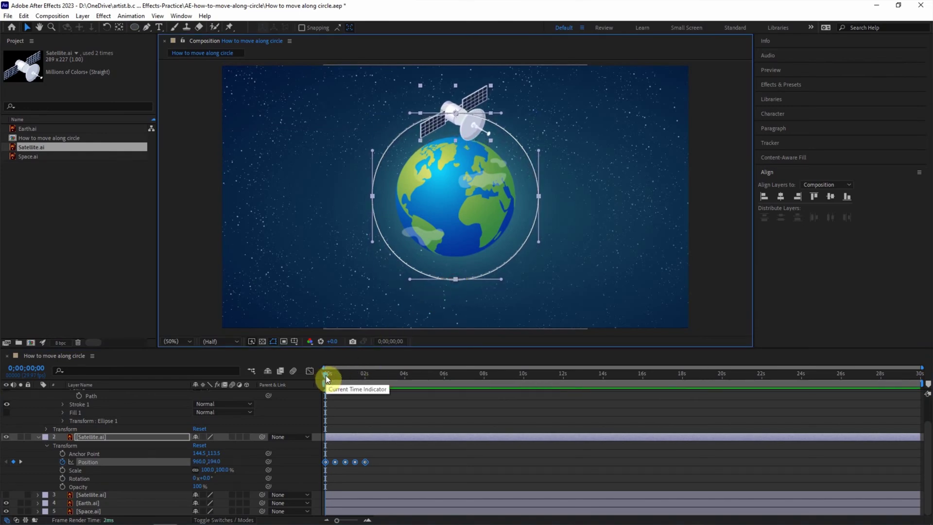
- After previewing, select the satellite's Position keyframes and apply Time-Reverse Layer
{"action": "key", "text": "space"}
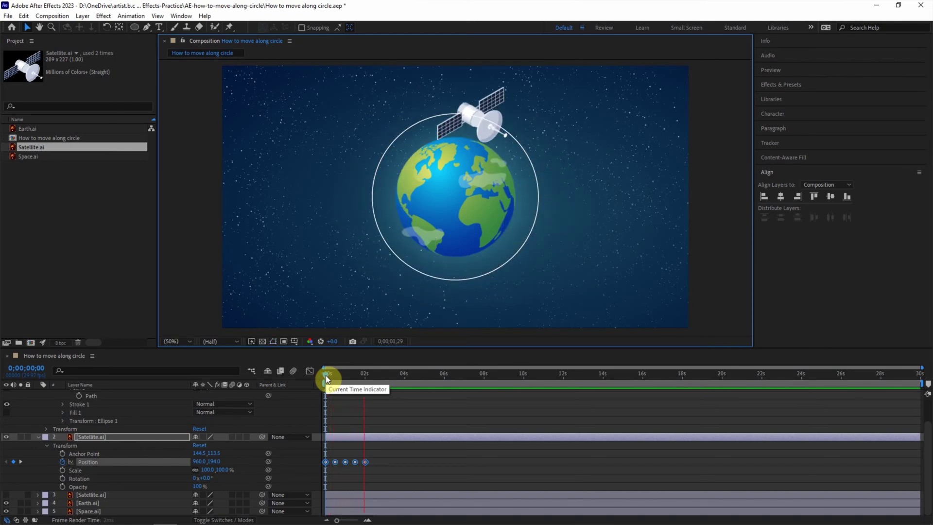
{"action": "key", "text": "space"}
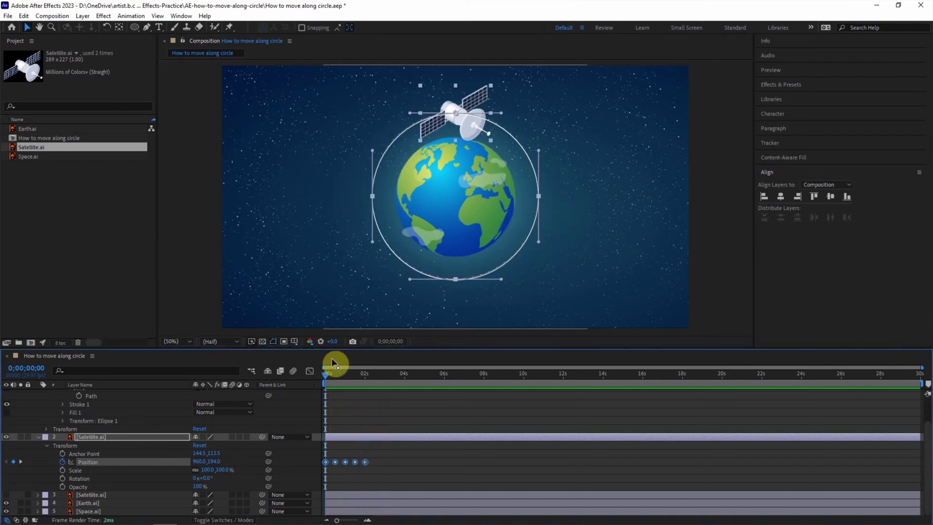
{"action": "left_click_drag", "start_coordinate": [380, 471], "coordinate": [339, 466]}
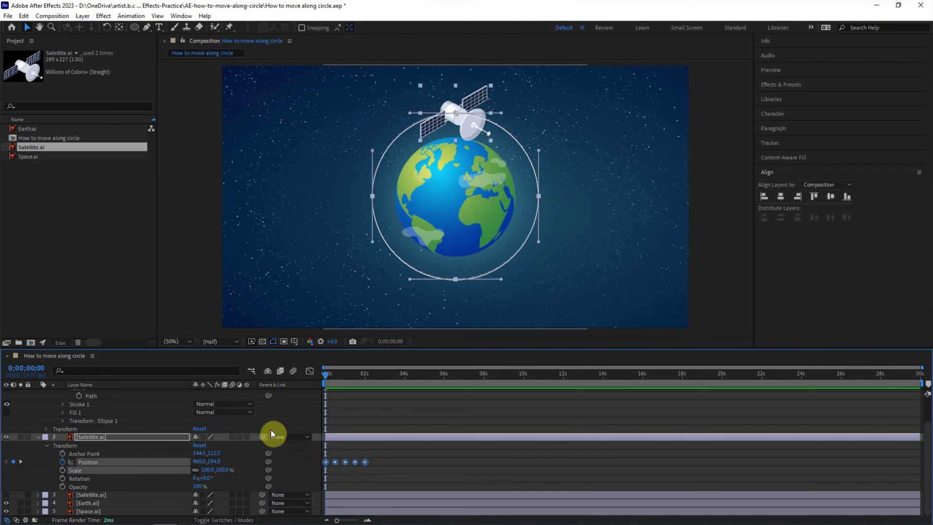
{"action": "left_click", "coordinate": [83, 16]}
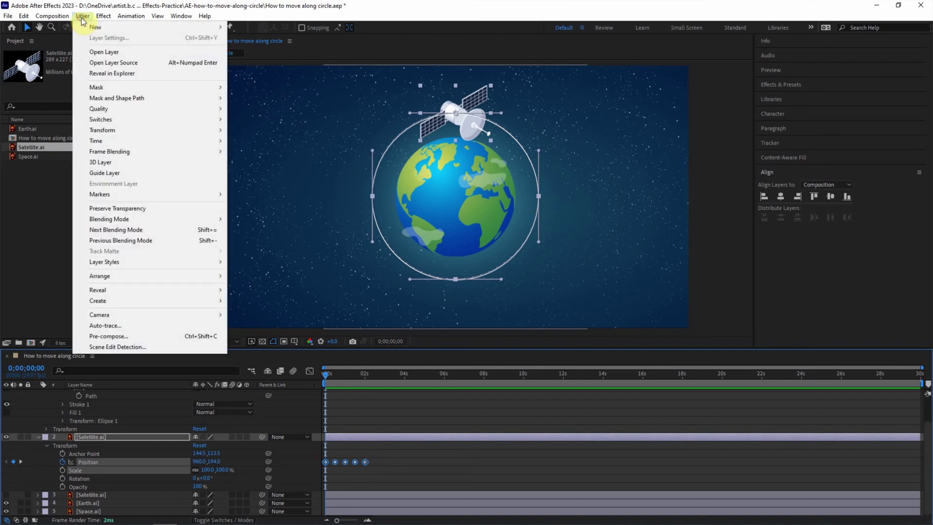
{"action": "mouse_move", "coordinate": [177, 142]}
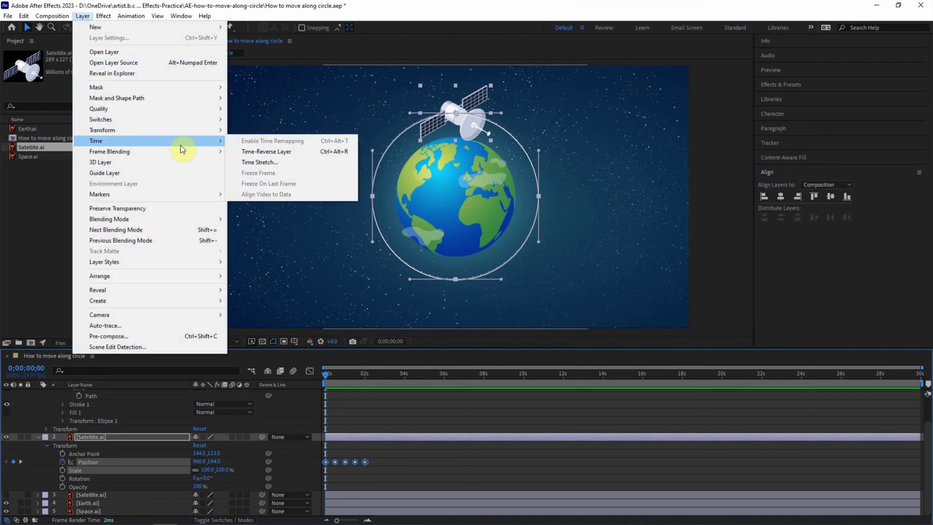
{"action": "left_click", "coordinate": [248, 156]}
- Move the reversed keyframes back to 0 s and preview the orbit direction
{"action": "left_click_drag", "start_coordinate": [883, 465], "coordinate": [327, 466]}
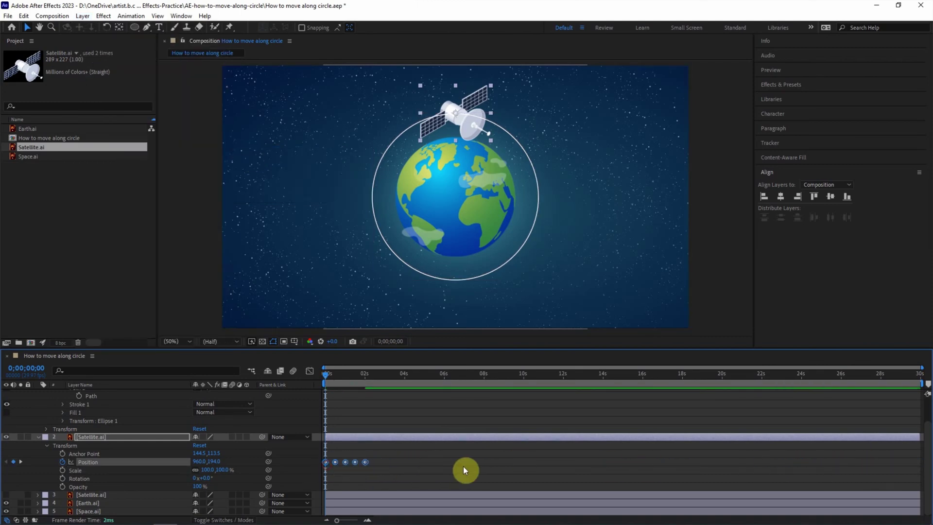
{"action": "key", "text": "space"}
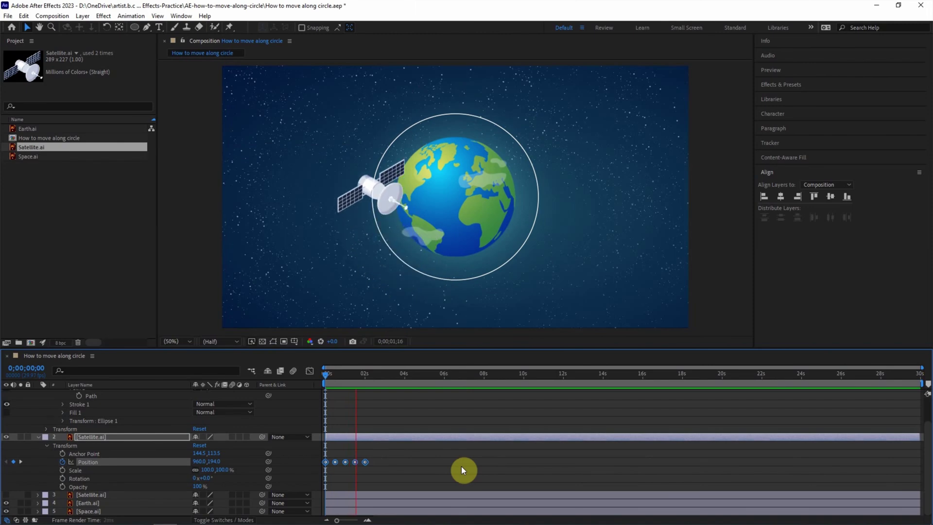
{"action": "key", "text": "space"}
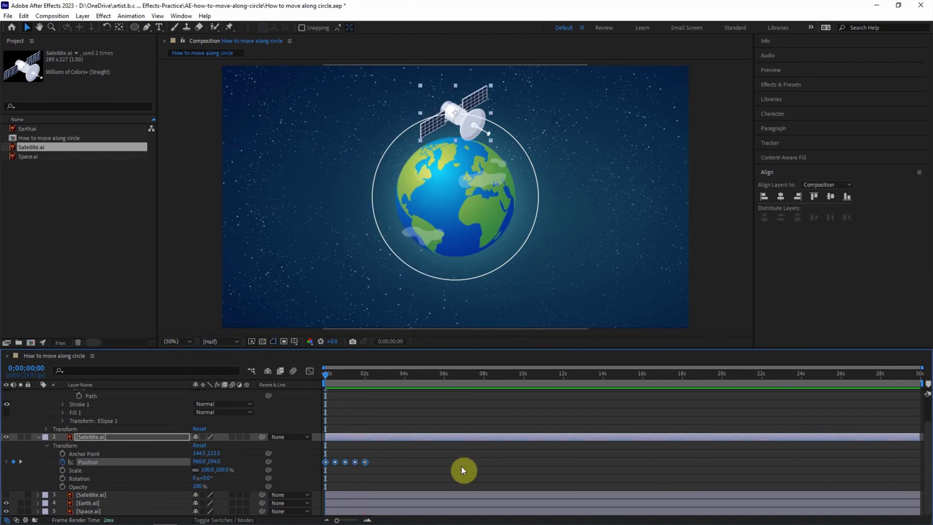
{"action": "mouse_move", "coordinate": [328, 375]}
{"action": "left_mouse_down"}
{"action": "mouse_move", "coordinate": [345, 377]}
{"action": "mouse_move", "coordinate": [325, 374]}
{"action": "mouse_move", "coordinate": [345, 386]}
{"action": "mouse_move", "coordinate": [322, 388]}
{"action": "left_mouse_up"}
- Set the Satellite layer's Auto-Orient to Orient Along Path
{"action": "left_click", "coordinate": [82, 15]}
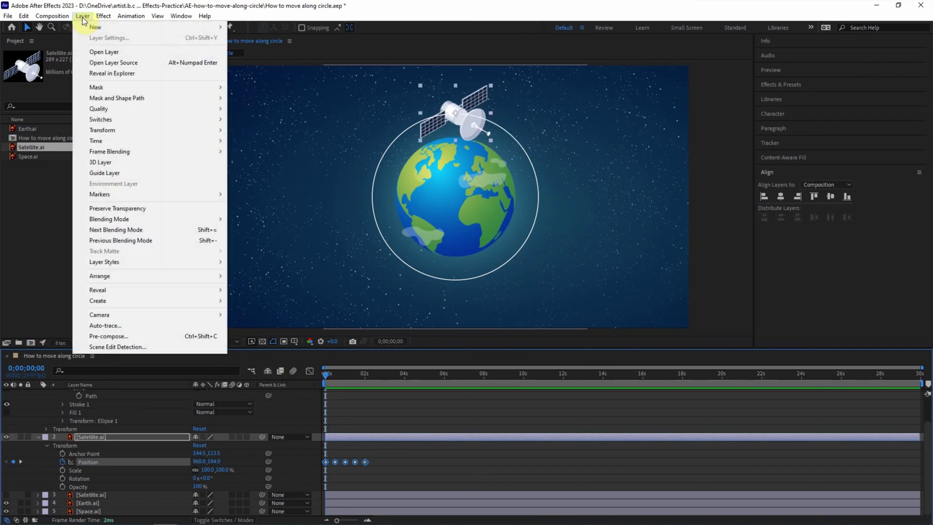
{"action": "mouse_move", "coordinate": [221, 130]}
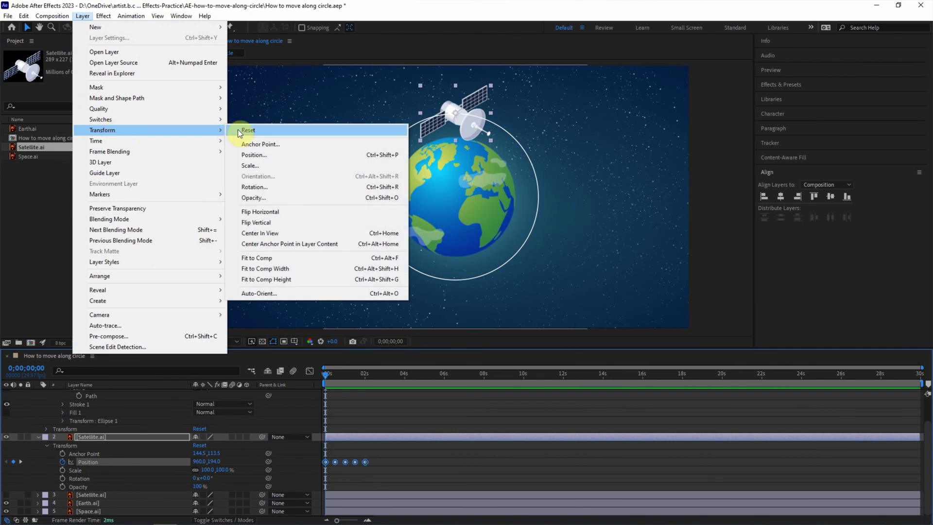
{"action": "left_click", "coordinate": [276, 294]}
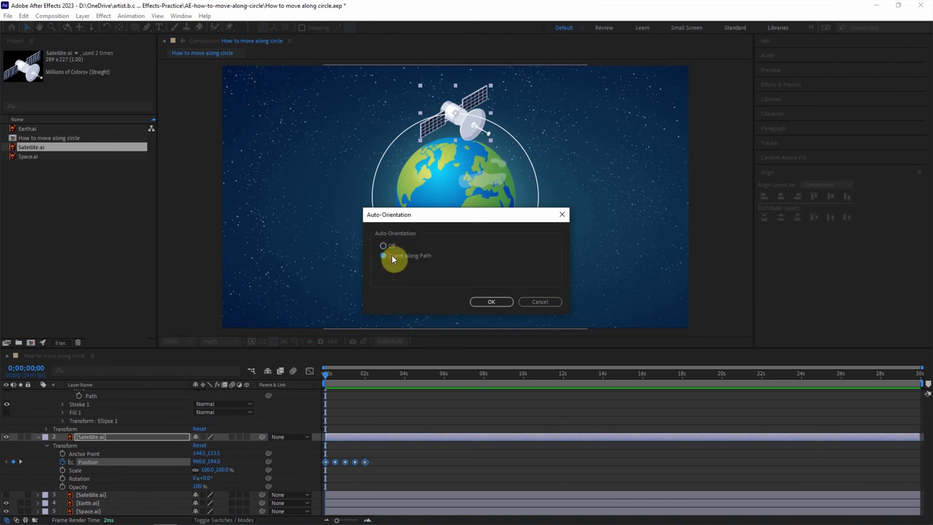
{"action": "left_click", "coordinate": [492, 305]}
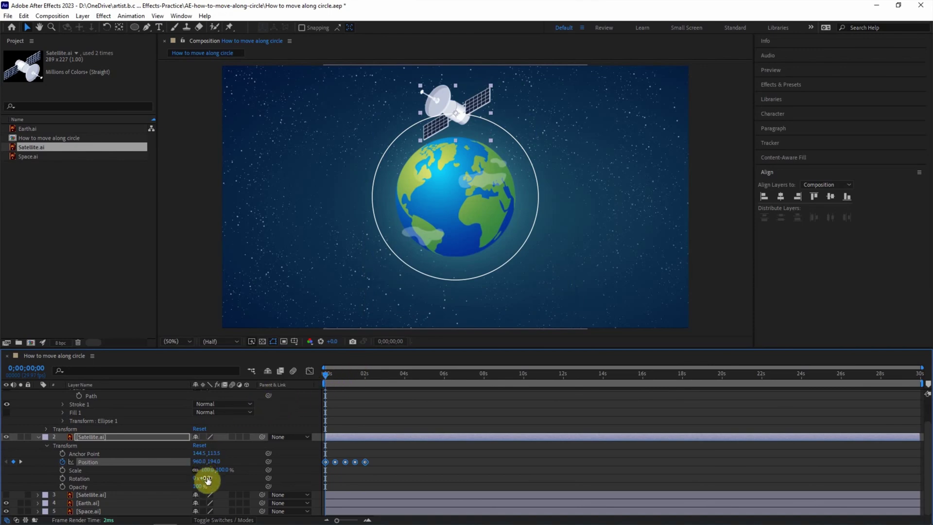
- Set the satellite's Rotation to 0x-126.0°, scrub ahead to confirm it faces Earth, and select its Position keyframes
{"action": "left_click_drag", "start_coordinate": [207, 479], "coordinate": [160, 499]}
{"action": "left_click", "coordinate": [328, 378]}
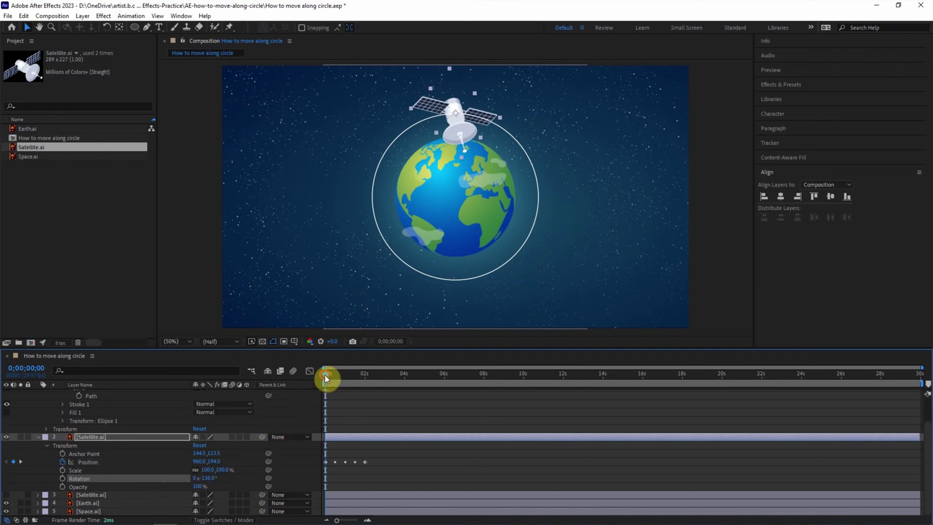
{"action": "left_click_drag", "start_coordinate": [328, 377], "coordinate": [320, 401]}
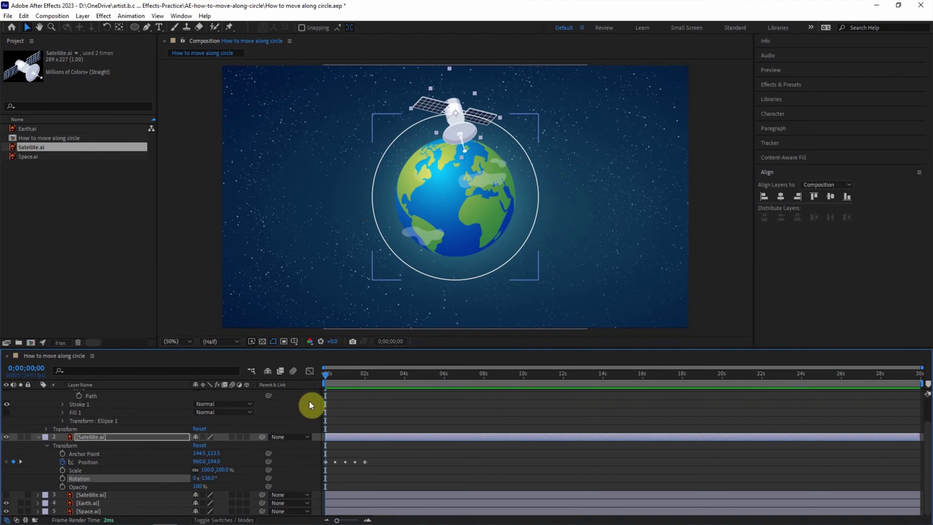
{"action": "mouse_move", "coordinate": [385, 453]}
{"action": "left_mouse_down"}
{"action": "mouse_move", "coordinate": [346, 464]}
{"action": "mouse_move", "coordinate": [380, 458]}
{"action": "left_mouse_up"}
- In the Graph Editor, stretch all five Position keyframes from 2s to 6s
{"action": "left_click", "coordinate": [112, 462]}
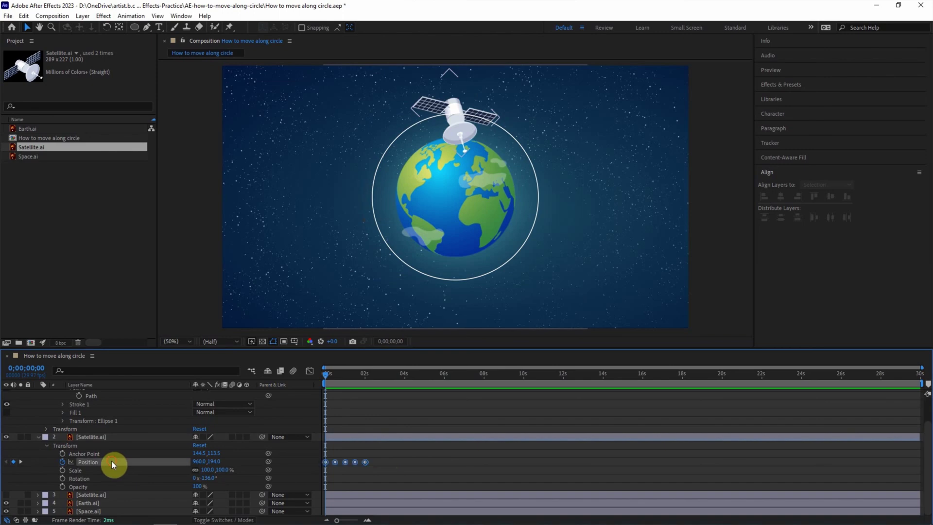
{"action": "left_click", "coordinate": [309, 371]}
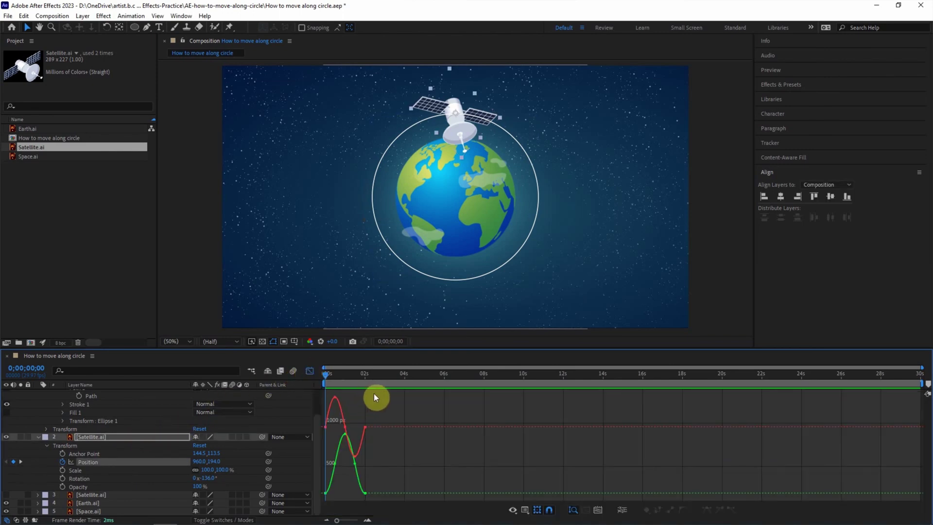
{"action": "left_click_drag", "start_coordinate": [375, 393], "coordinate": [302, 497]}
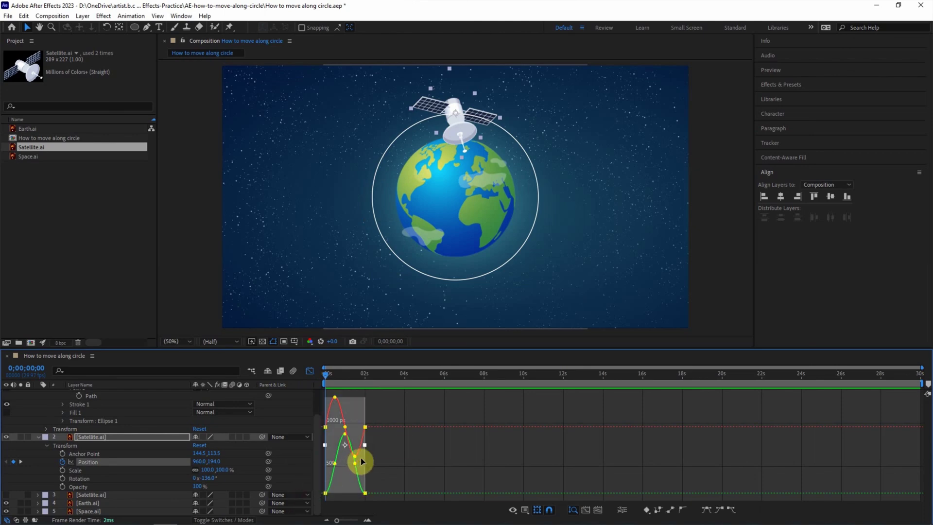
{"action": "left_click_drag", "start_coordinate": [365, 445], "coordinate": [444, 453]}
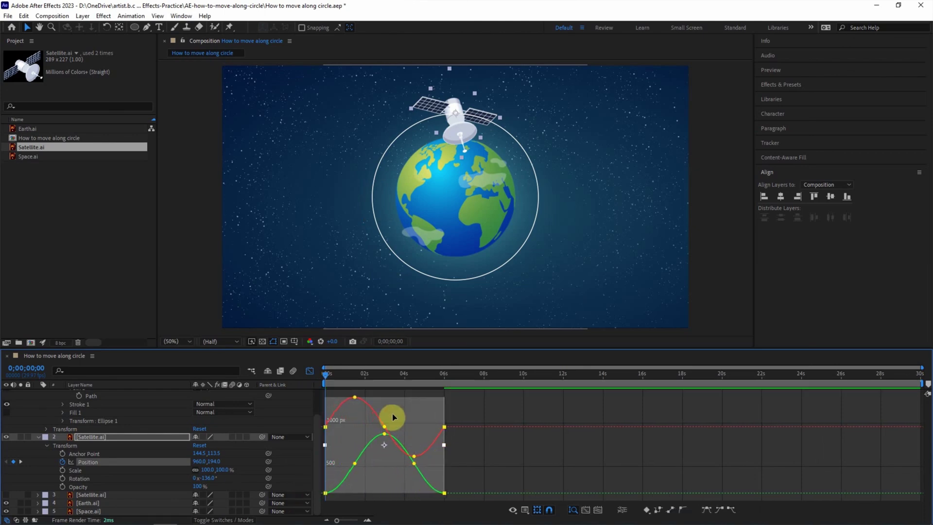